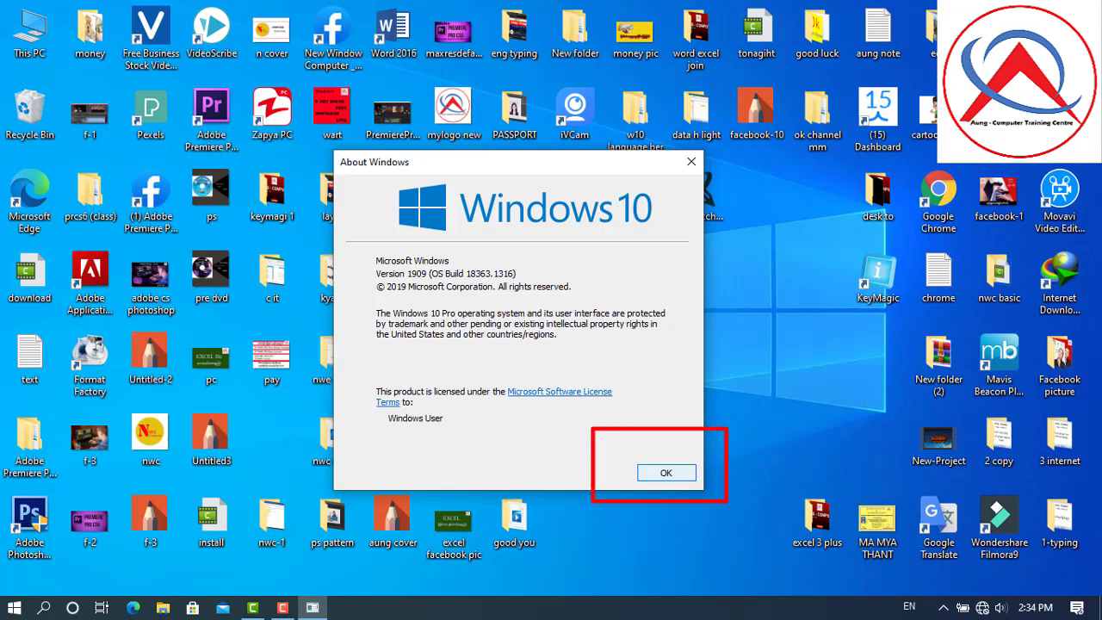
Step: Close the About Windows box and open the Recent folder by running the command "recent"
{"action": "key", "text": "Return"}
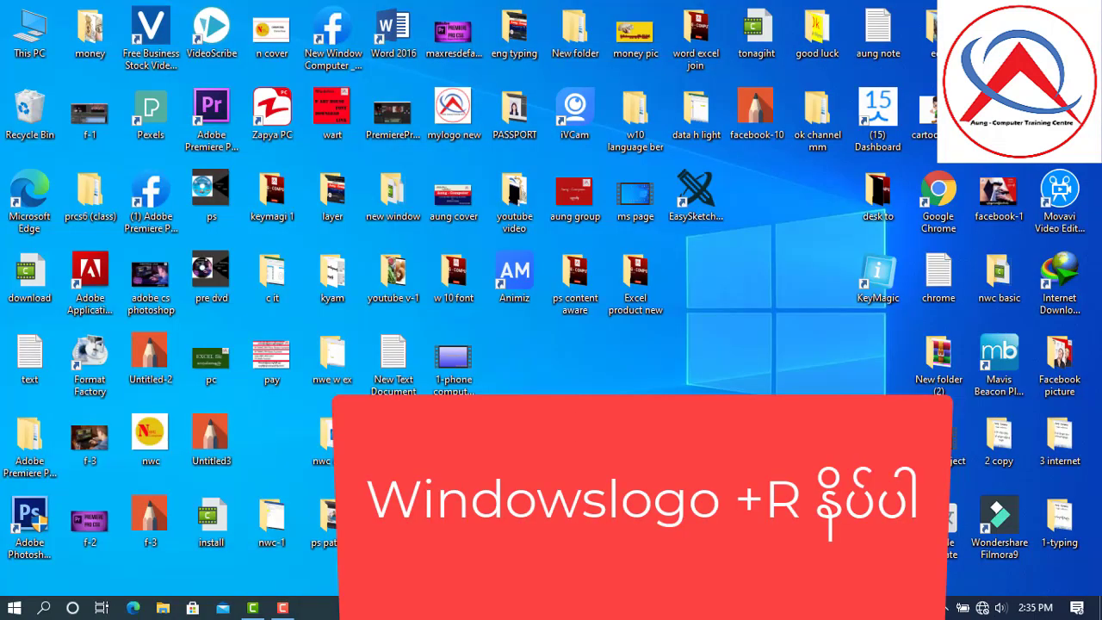
{"action": "key", "text": "super+r"}
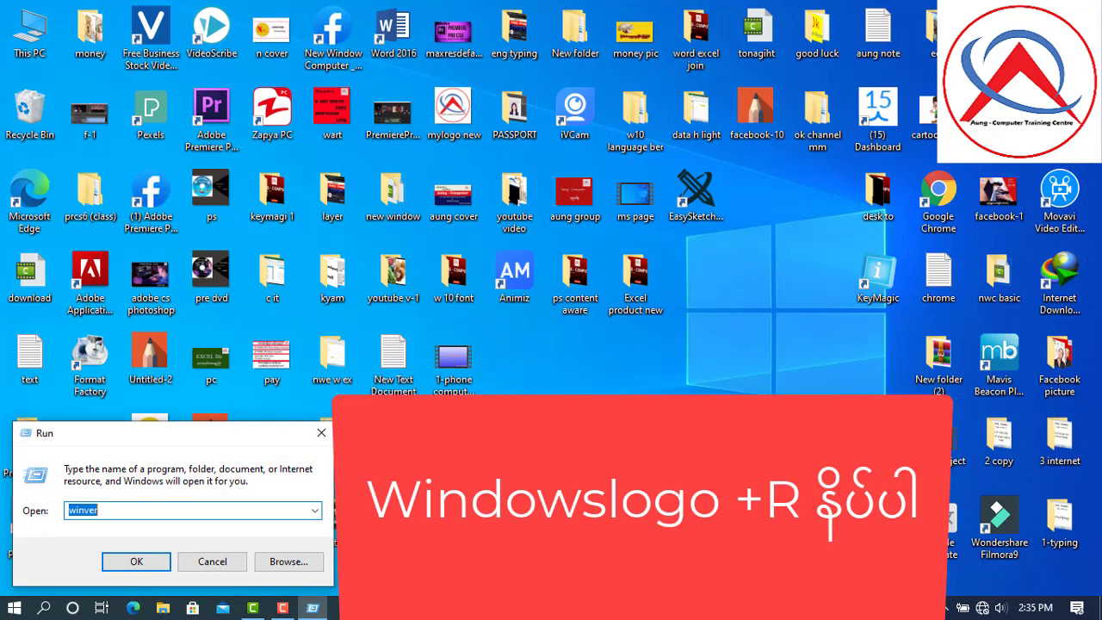
{"action": "type", "text": "re"}
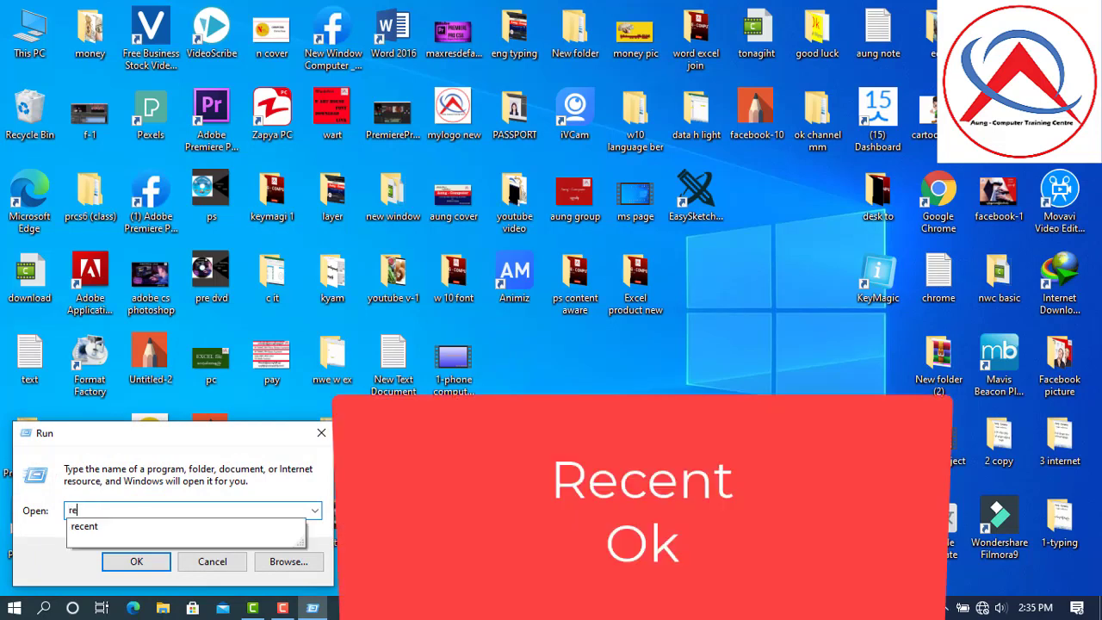
{"action": "type", "text": "cent"}
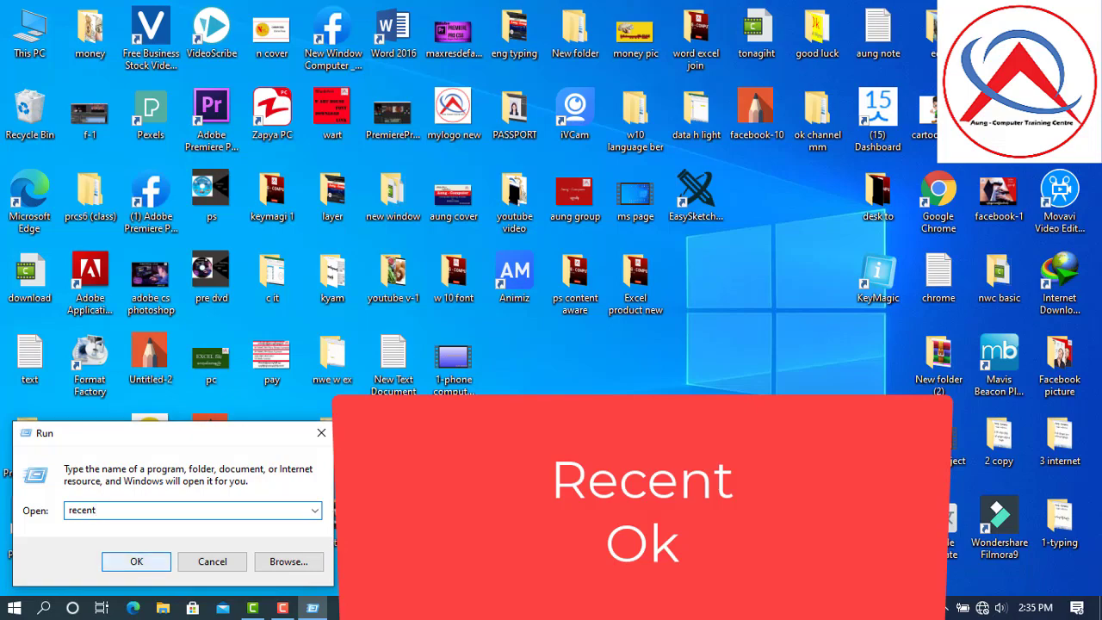
{"action": "key", "text": "Return"}
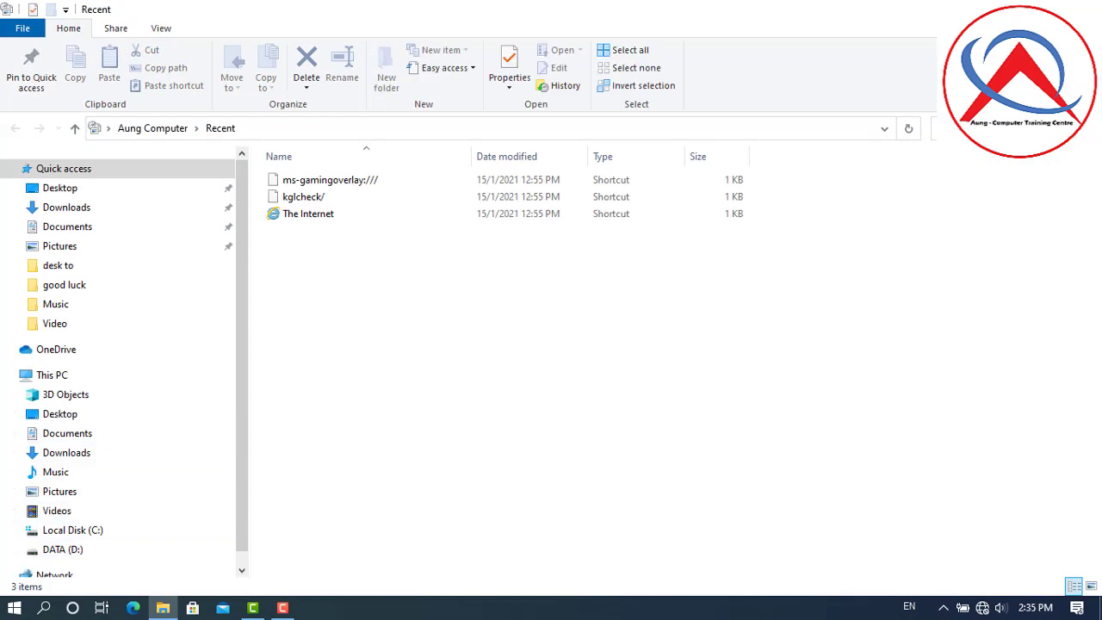
Step: Permanently delete every item in the Recent folder and close its window
{"action": "key", "text": "ctrl+a"}
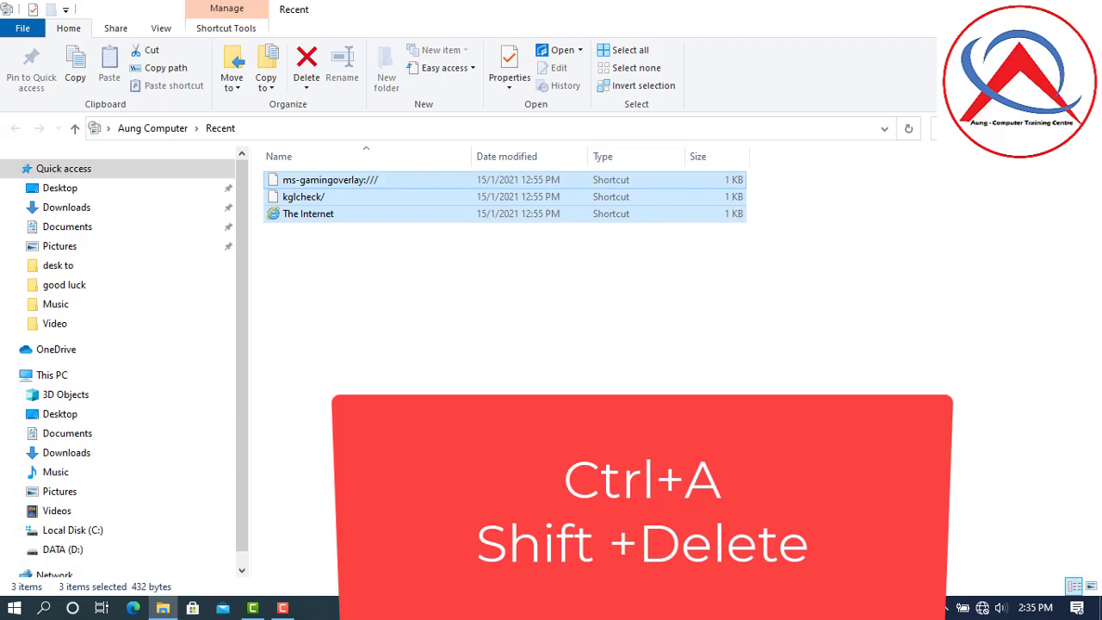
{"action": "left_click", "coordinate": [455, 311]}
{"action": "left_click_drag", "start_coordinate": [455, 312], "coordinate": [527, 172]}
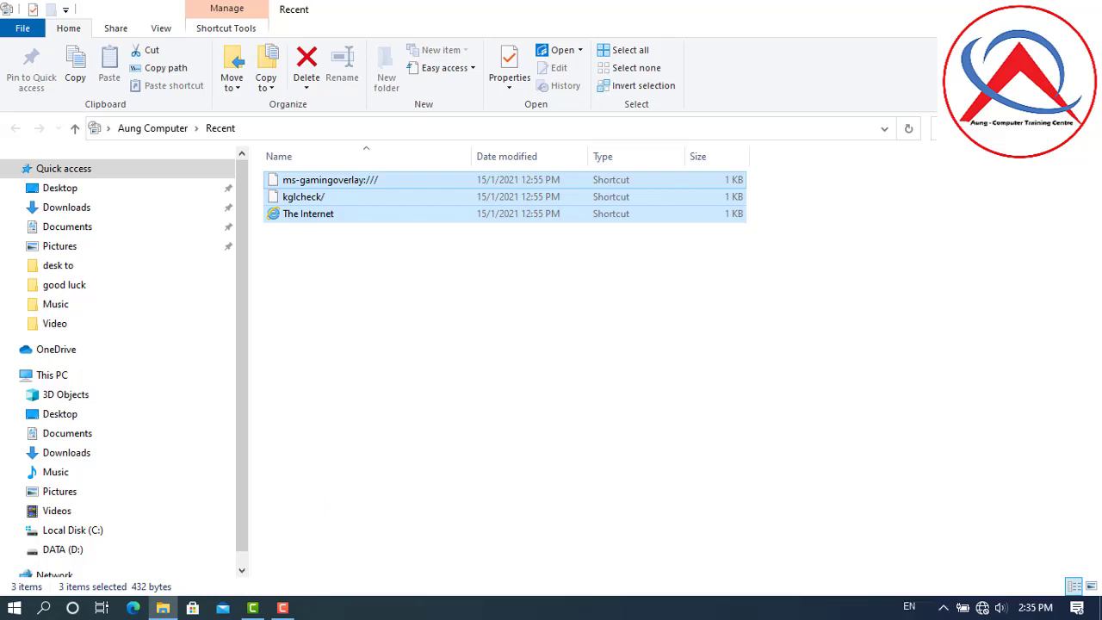
{"action": "key", "text": "shift+Delete"}
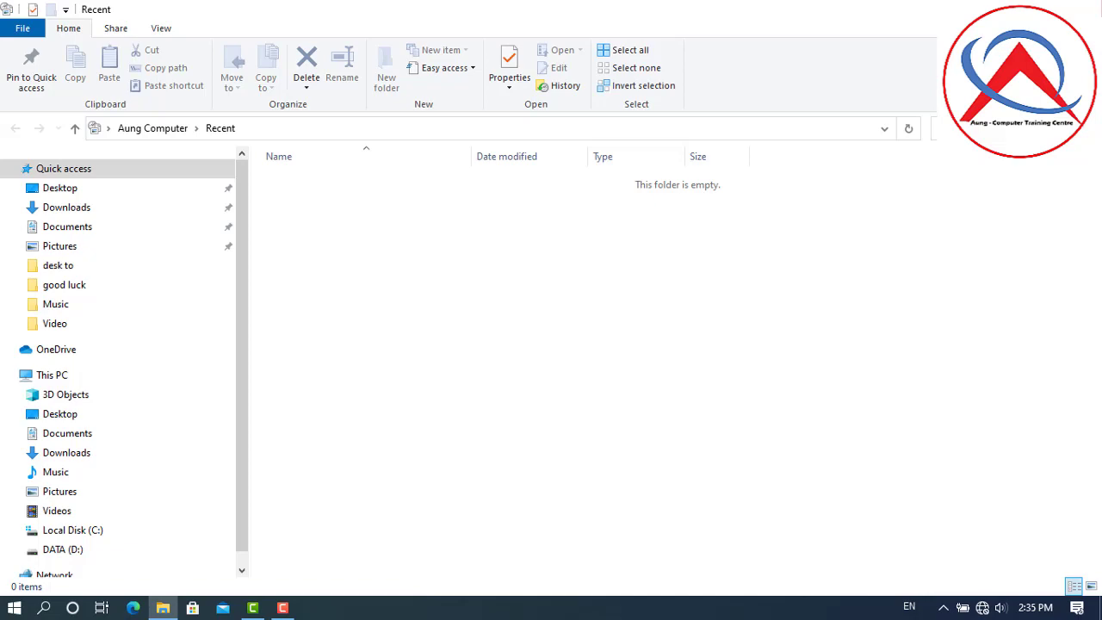
{"action": "key", "text": "alt+F4"}
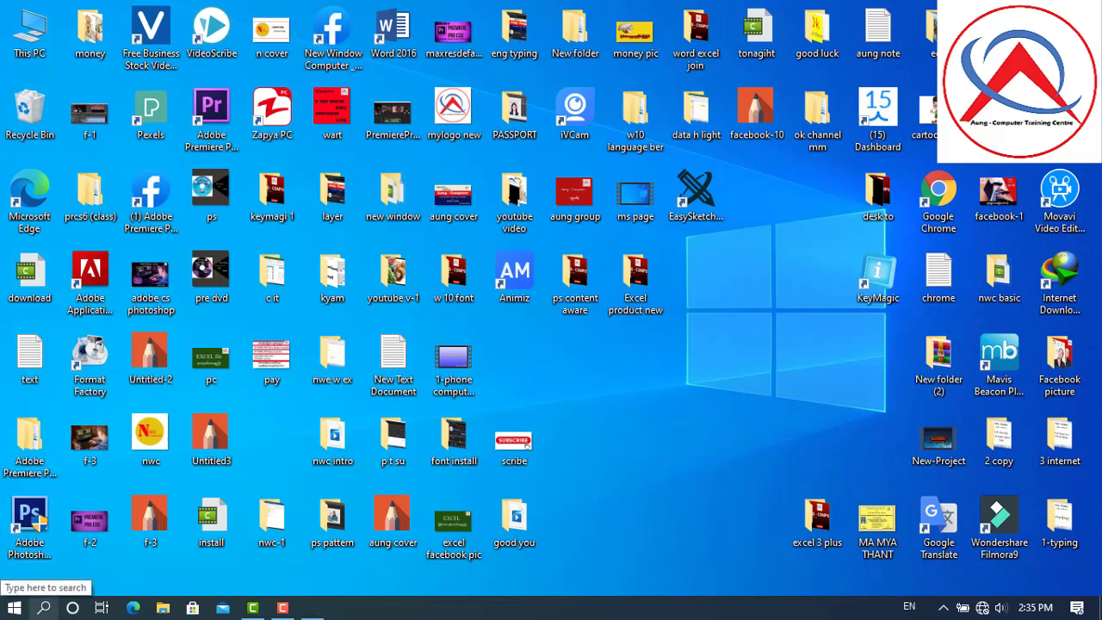
Step: Open the Windows Temp folder by running the command "temp"
{"action": "key", "text": "super+r"}
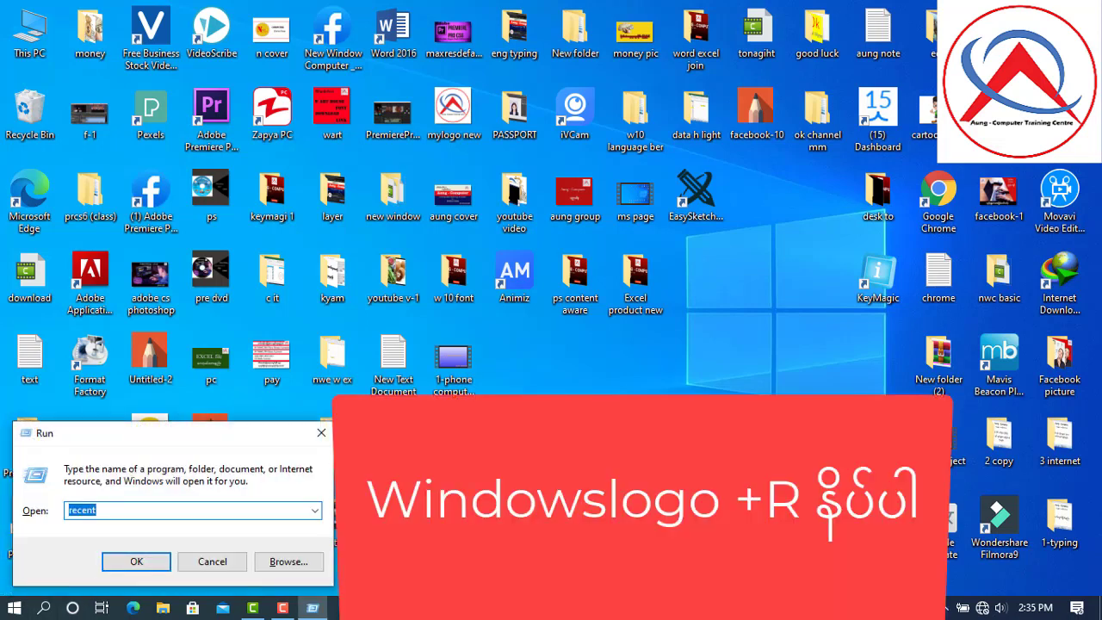
{"action": "type", "text": "temp"}
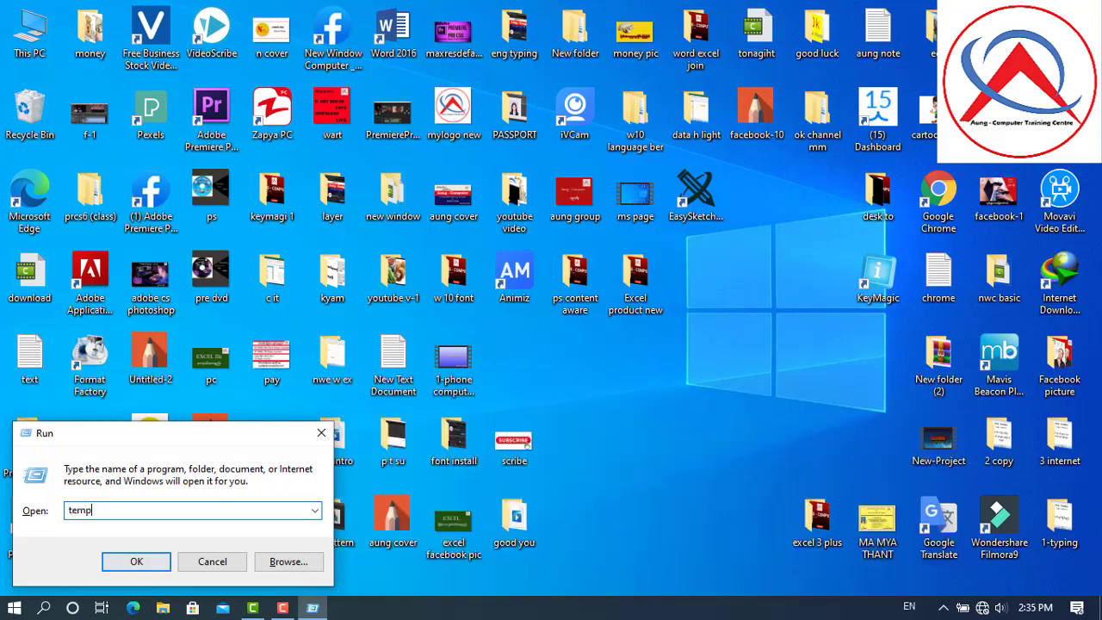
{"action": "key", "text": "Return"}
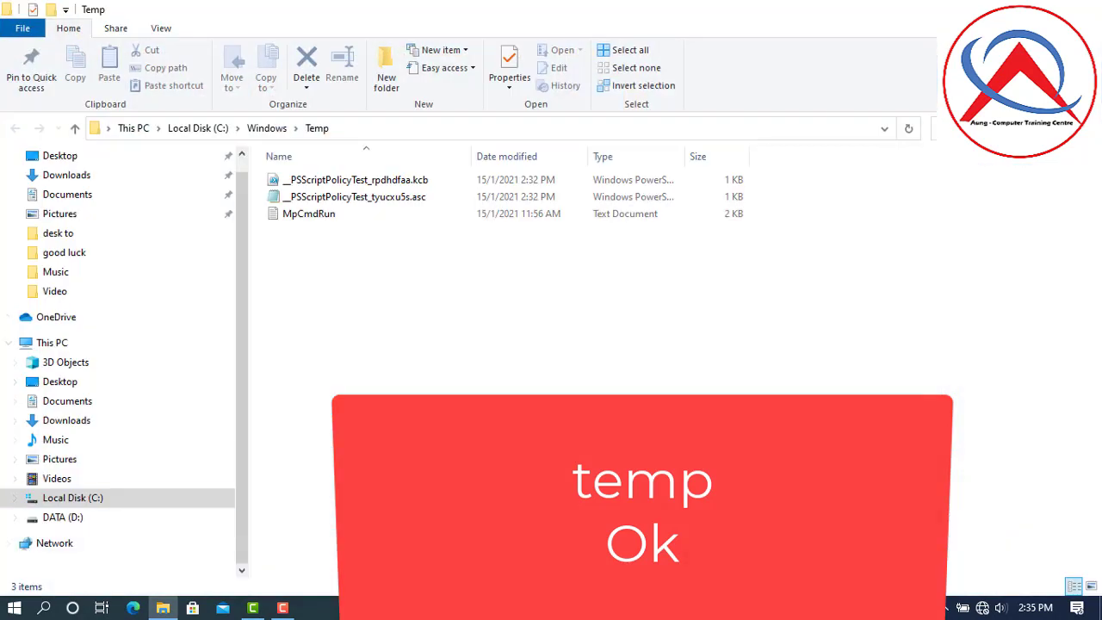
Step: Permanently delete all files in the Windows Temp folder and close its window
{"action": "left_click_drag", "start_coordinate": [389, 256], "coordinate": [417, 222]}
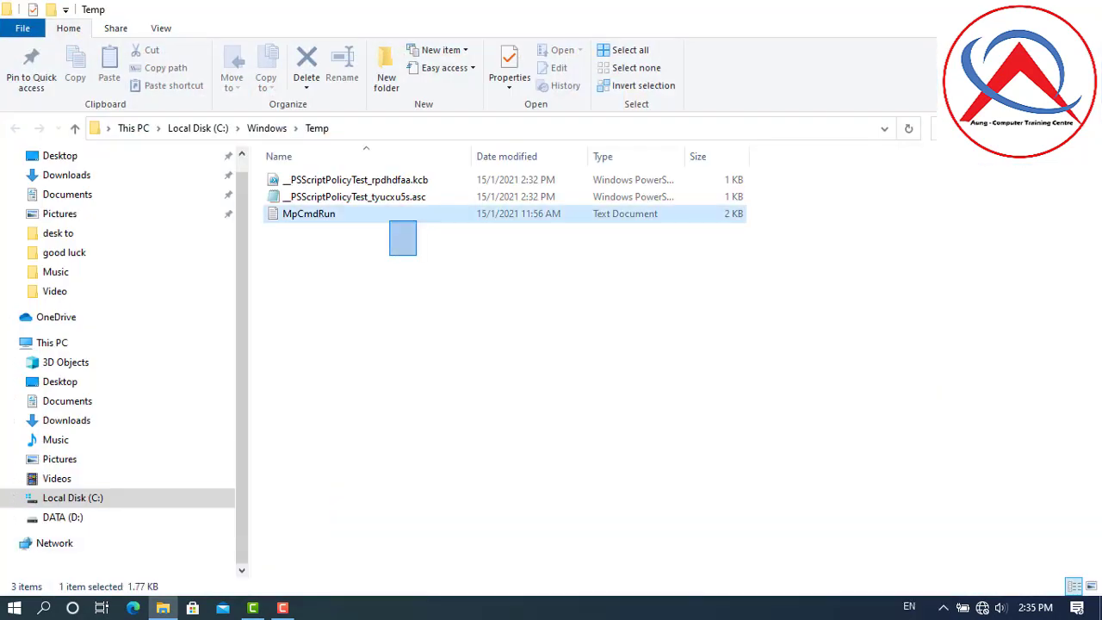
{"action": "key", "text": "ctrl+a"}
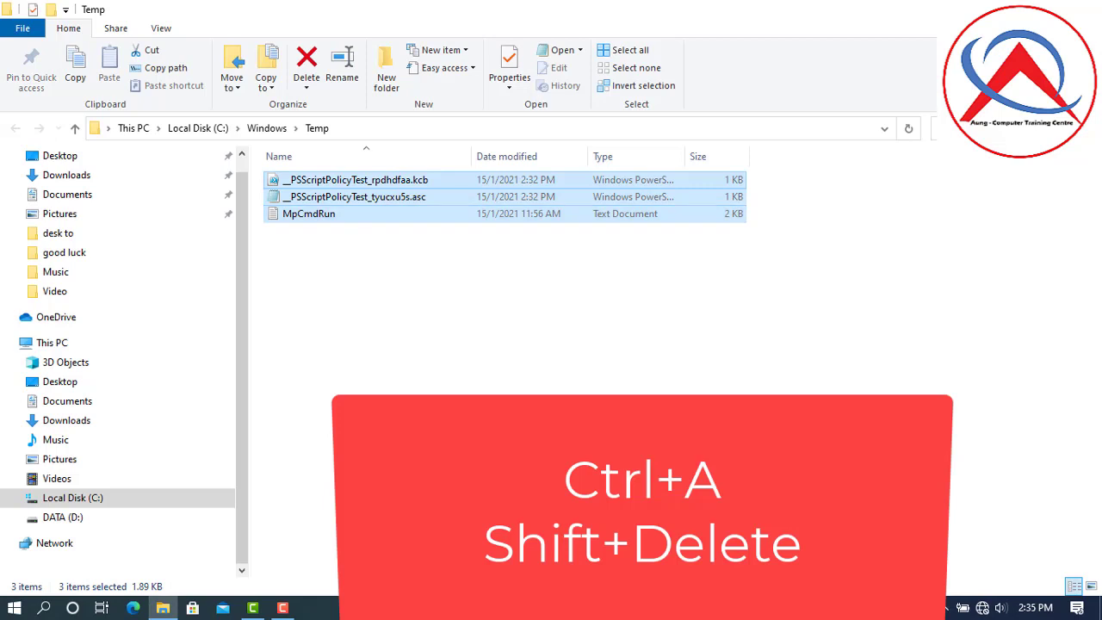
{"action": "key", "text": "shift+Delete"}
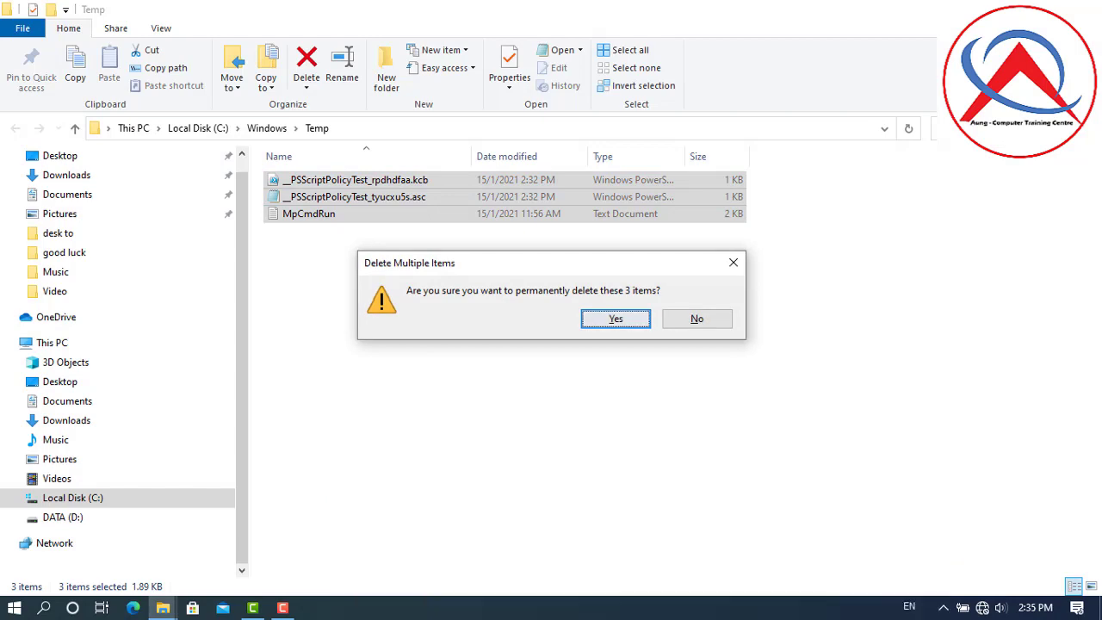
{"action": "key", "text": "Return"}
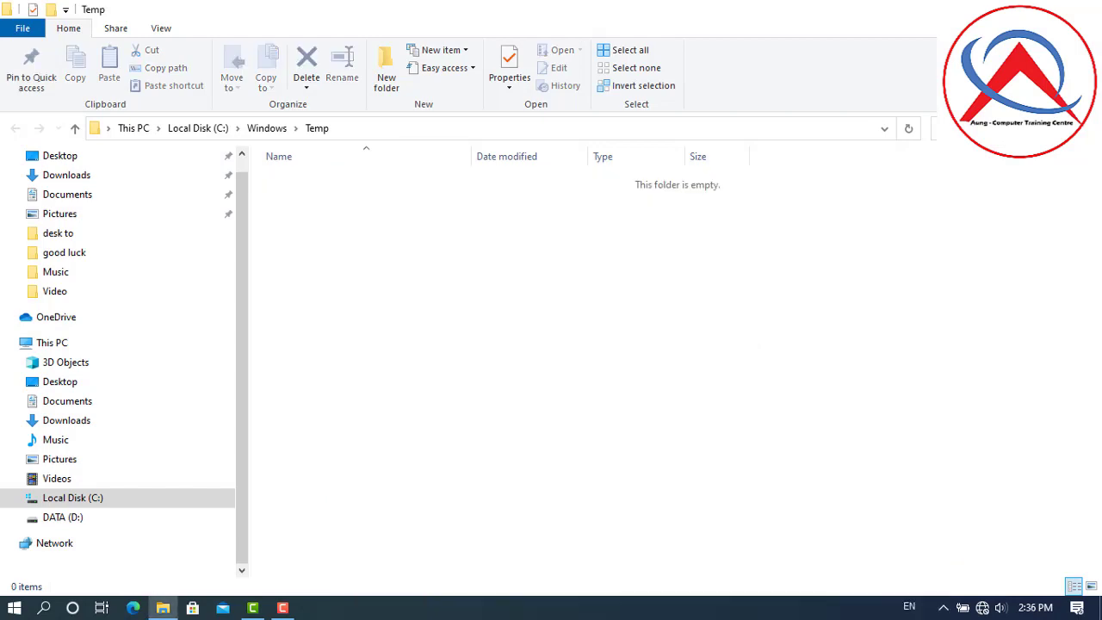
{"action": "key", "text": "alt+F4"}
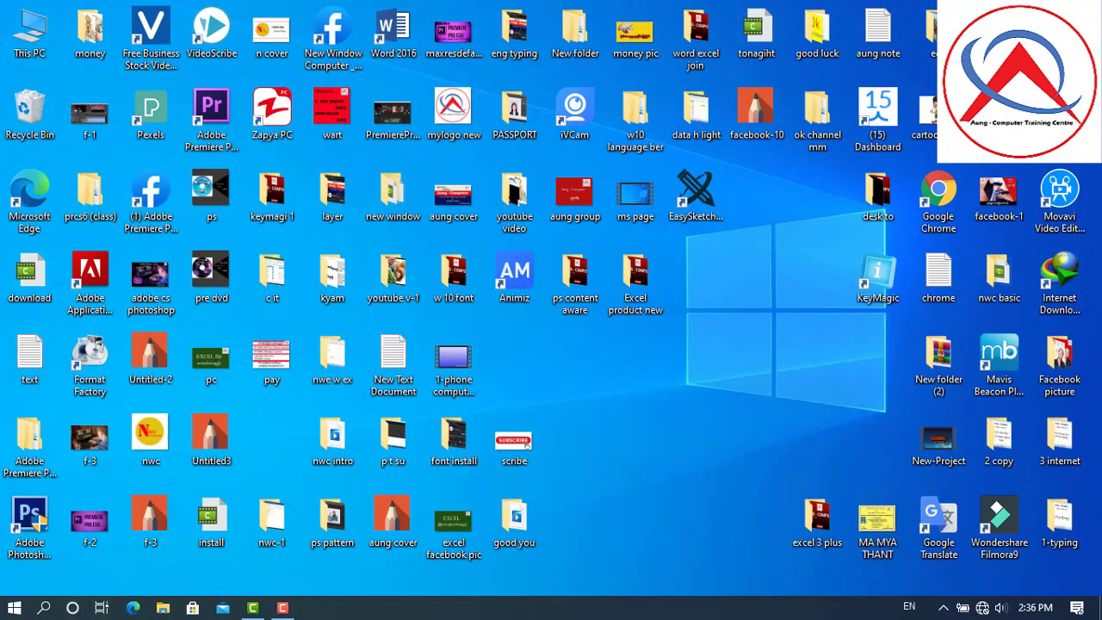
Step: Open the user's local Temp folder by running the command "%temp%"
{"action": "key", "text": "super+r"}
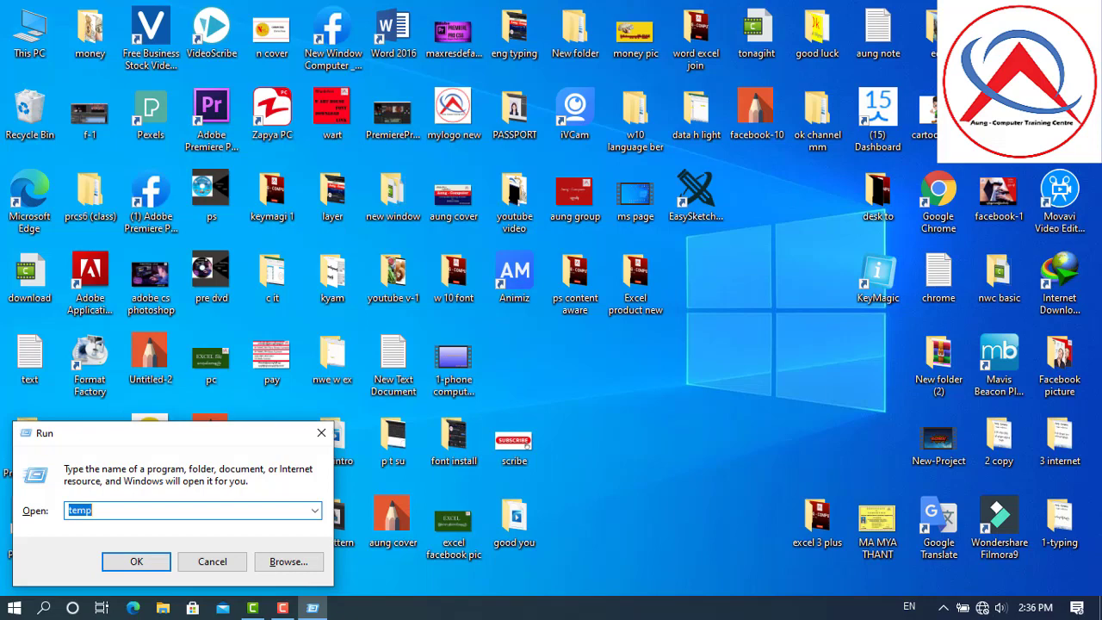
{"action": "type", "text": "%temp"}
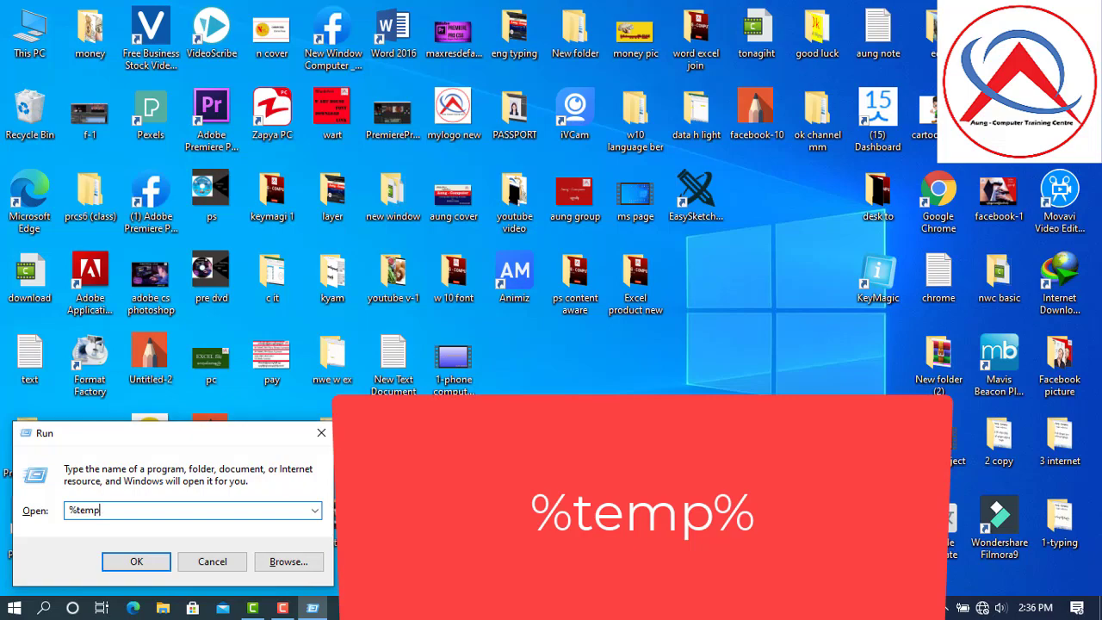
{"action": "type", "text": "%"}
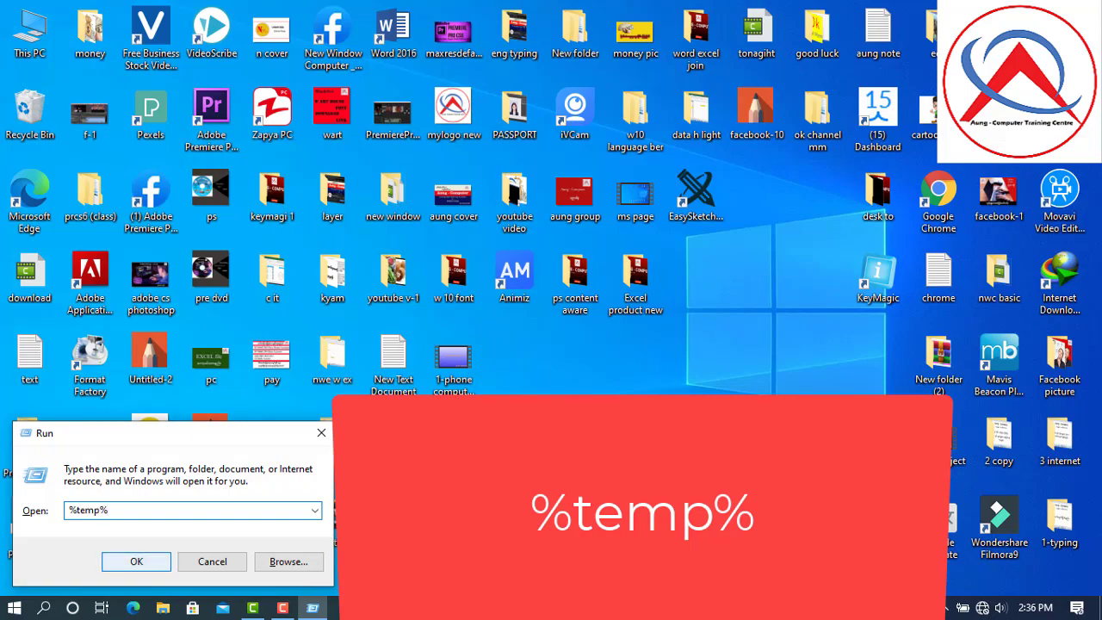
{"action": "key", "text": "Return"}
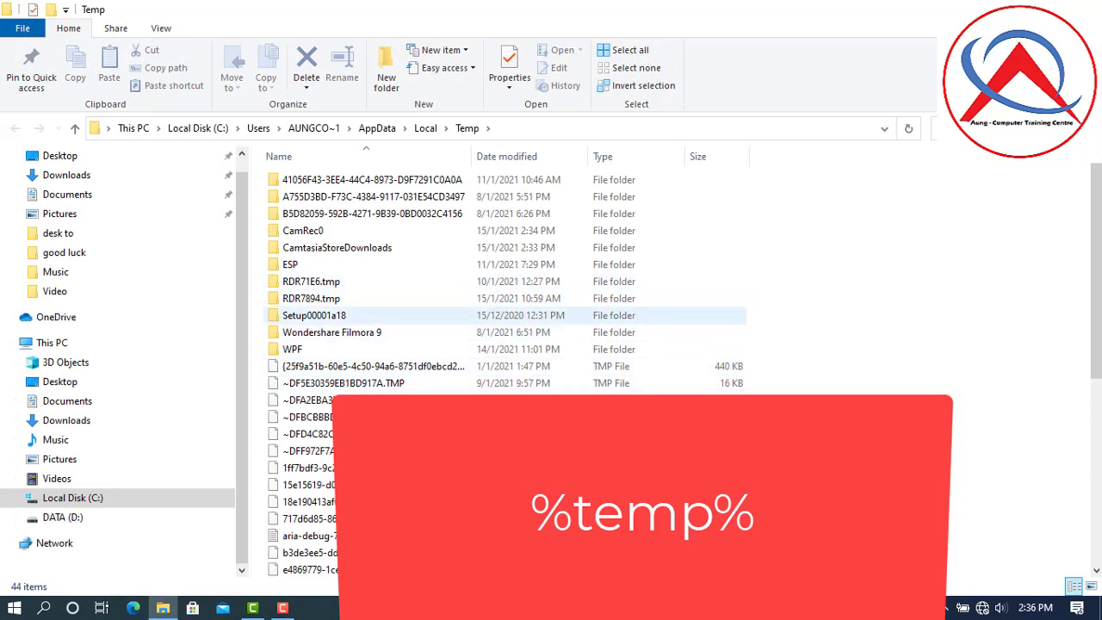
Step: Permanently delete all items in the user's local Temp folder, skipping the in-use file aria-debug-7832
{"action": "left_click", "coordinate": [314, 315]}
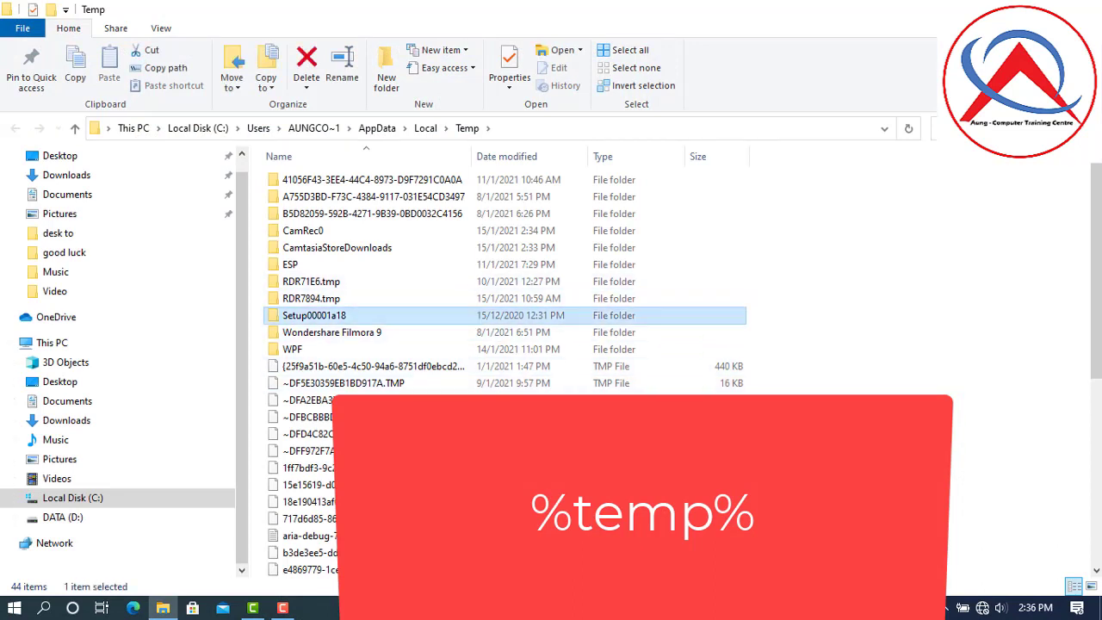
{"action": "key", "text": "ctrl+a"}
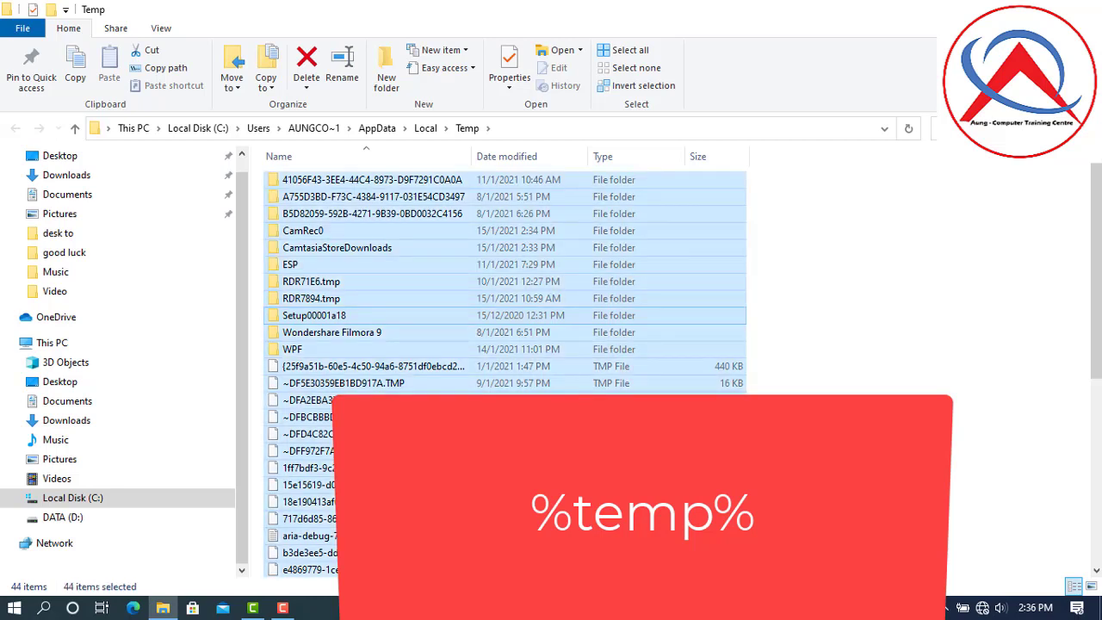
{"action": "key", "text": "shift+Delete"}
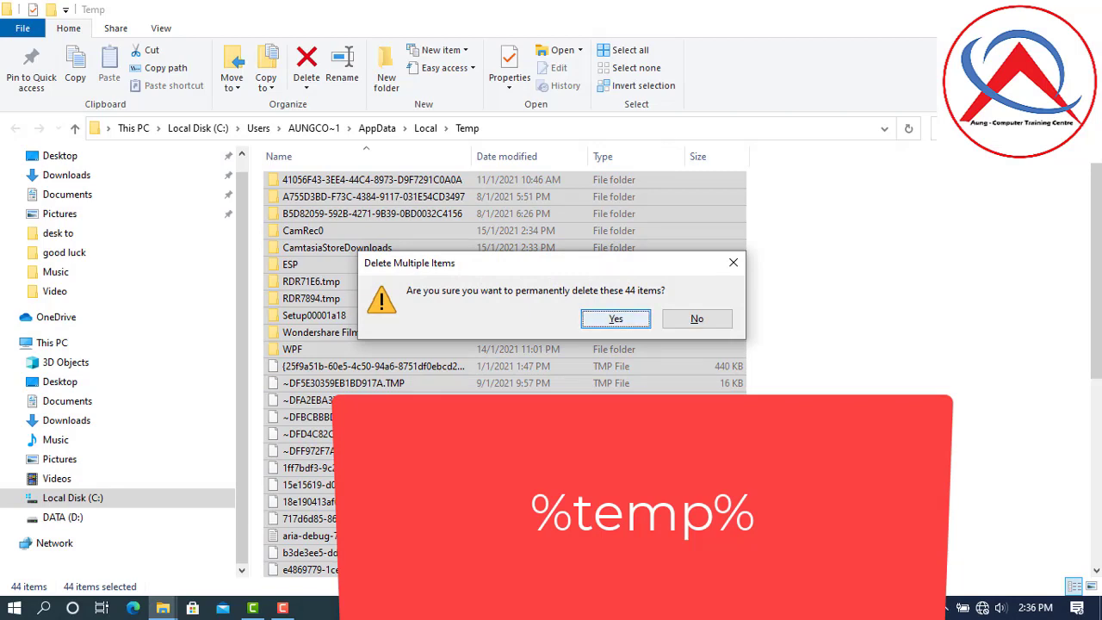
{"action": "key", "text": "Return"}
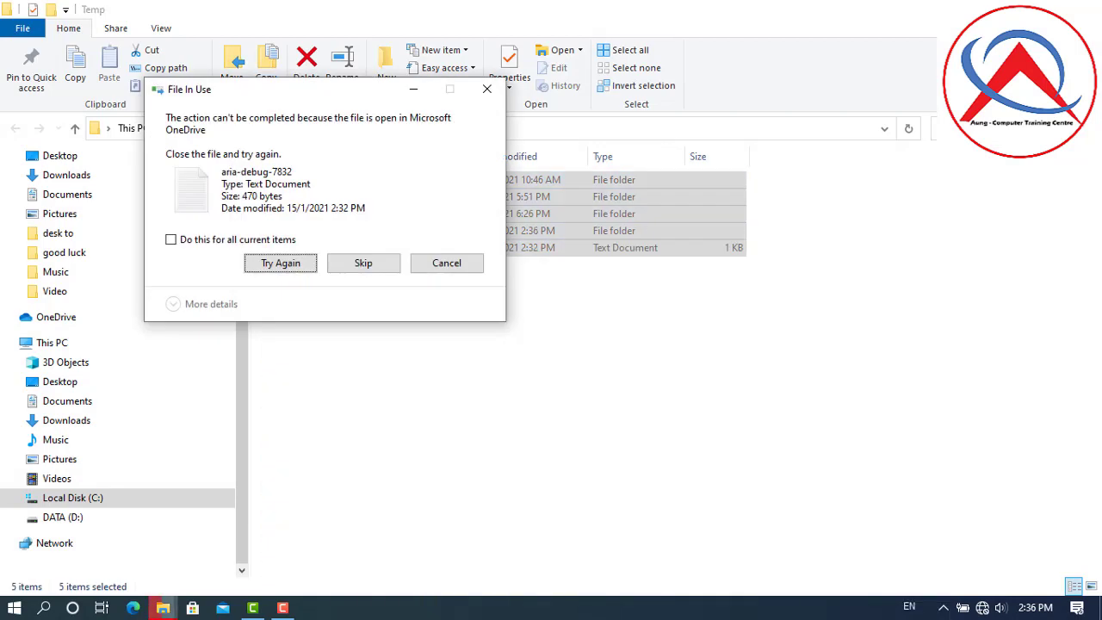
{"action": "key", "text": "Tab"}
{"action": "key", "text": "Return"}
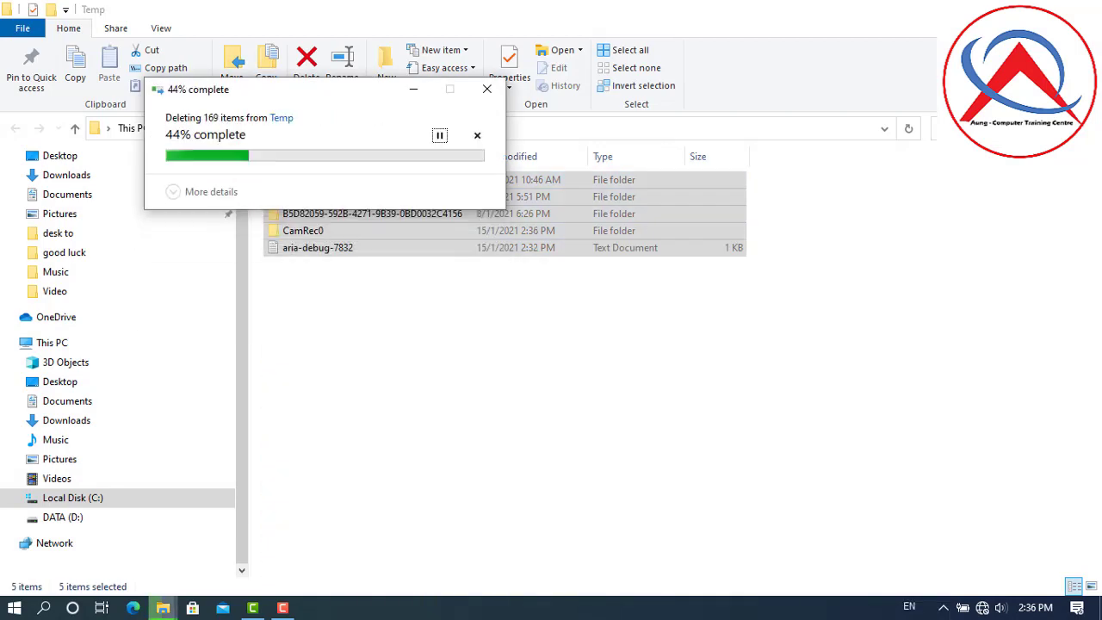
Step: Cancel the rest of the deletion at the in-use cs_recording file and return to the desktop
{"action": "key", "text": "Left"}
{"action": "key", "text": "Right"}
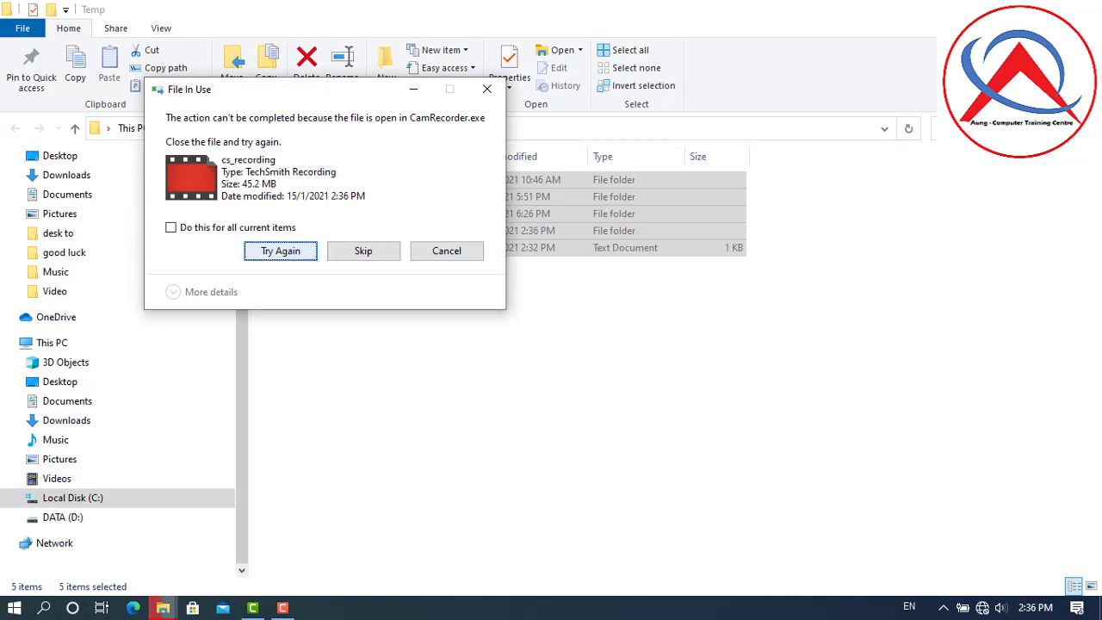
{"action": "key", "text": "Left"}
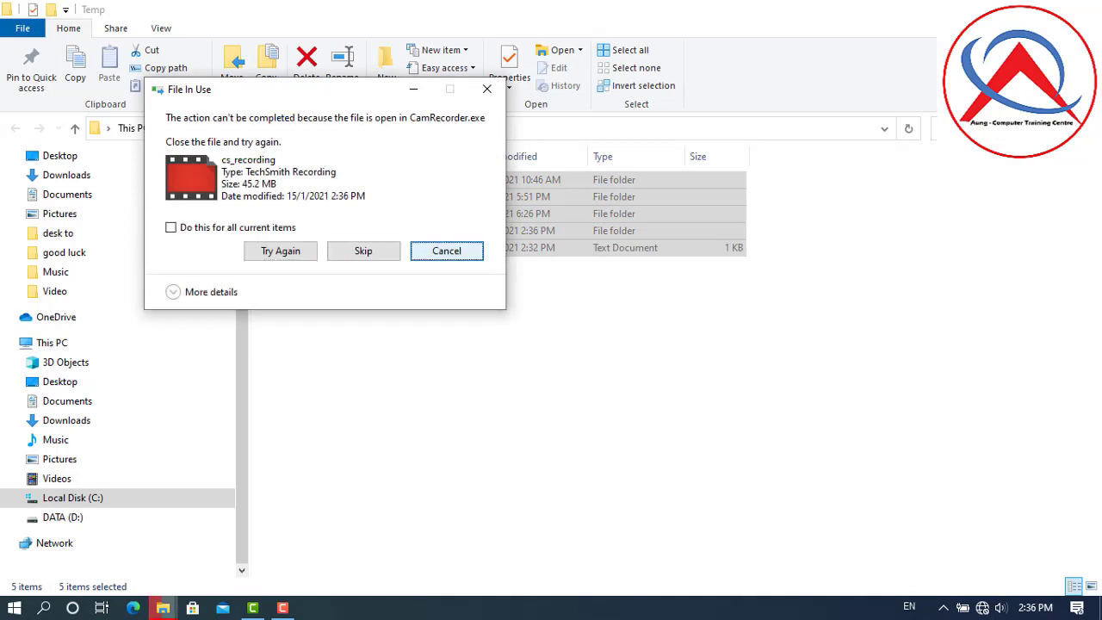
{"action": "key", "text": "Return"}
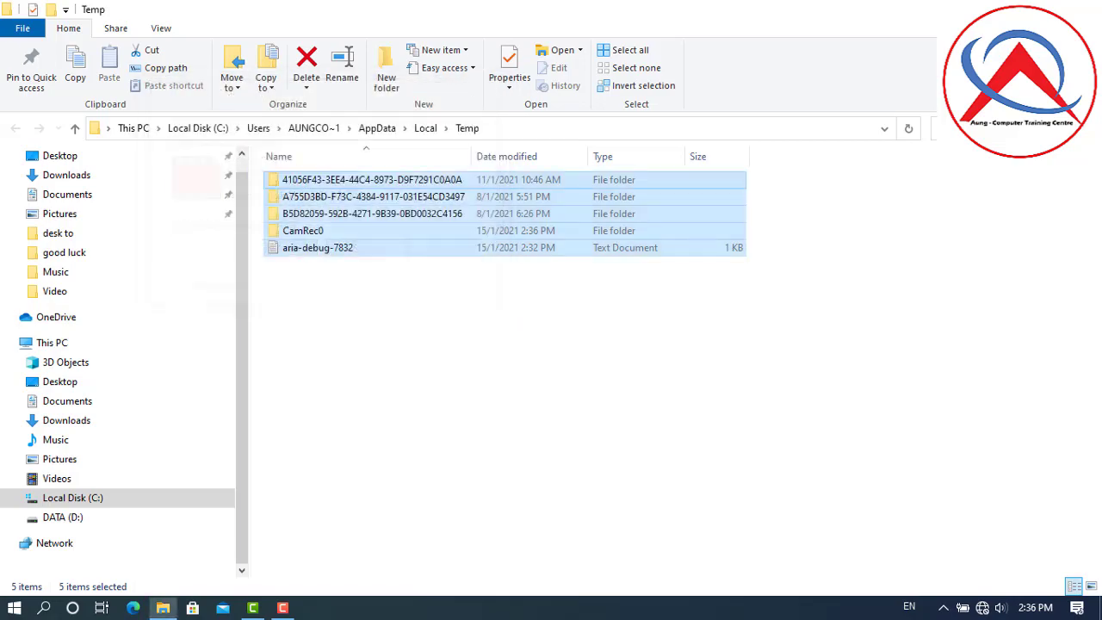
{"action": "key", "text": "super+d"}
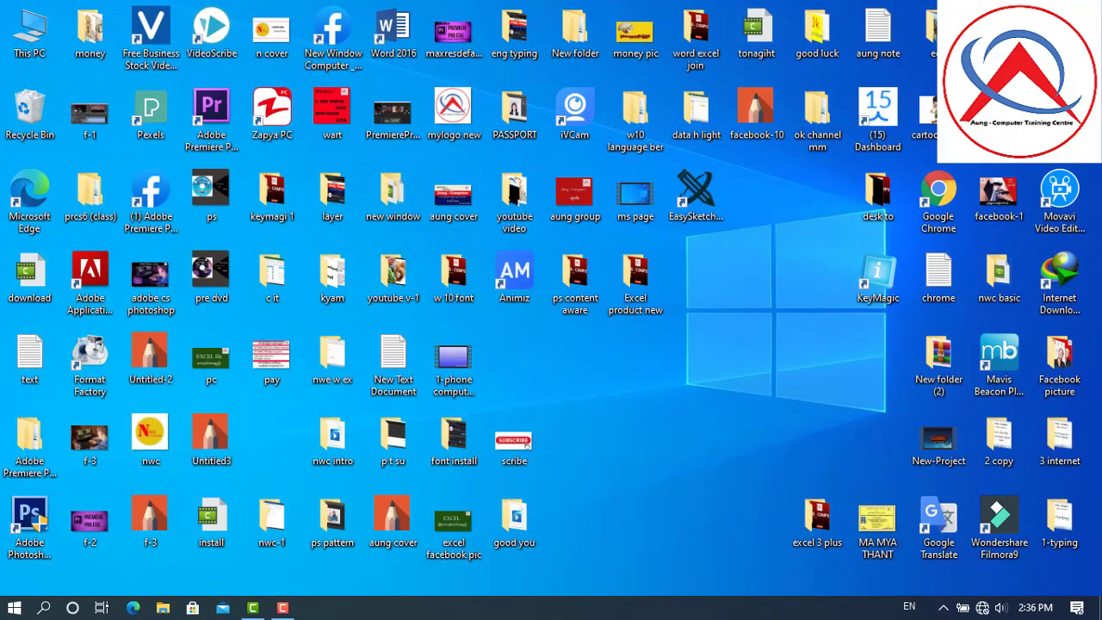
Step: Open the Prefetch folder by running the command "prefetch" and grant permanent access to it
{"action": "key", "text": "super+r"}
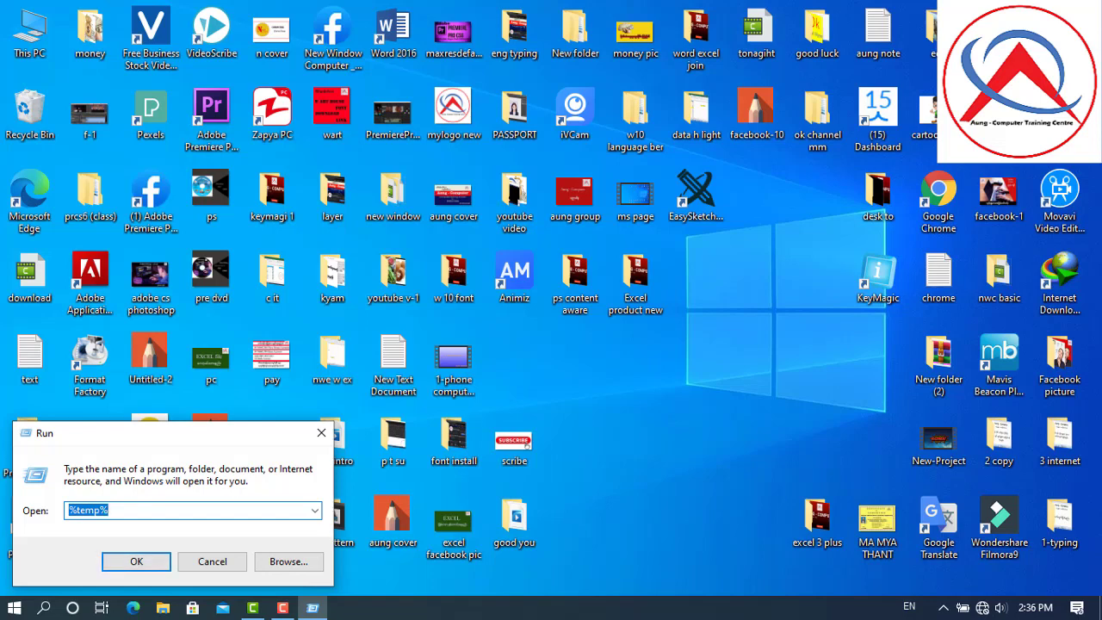
{"action": "type", "text": "pr"}
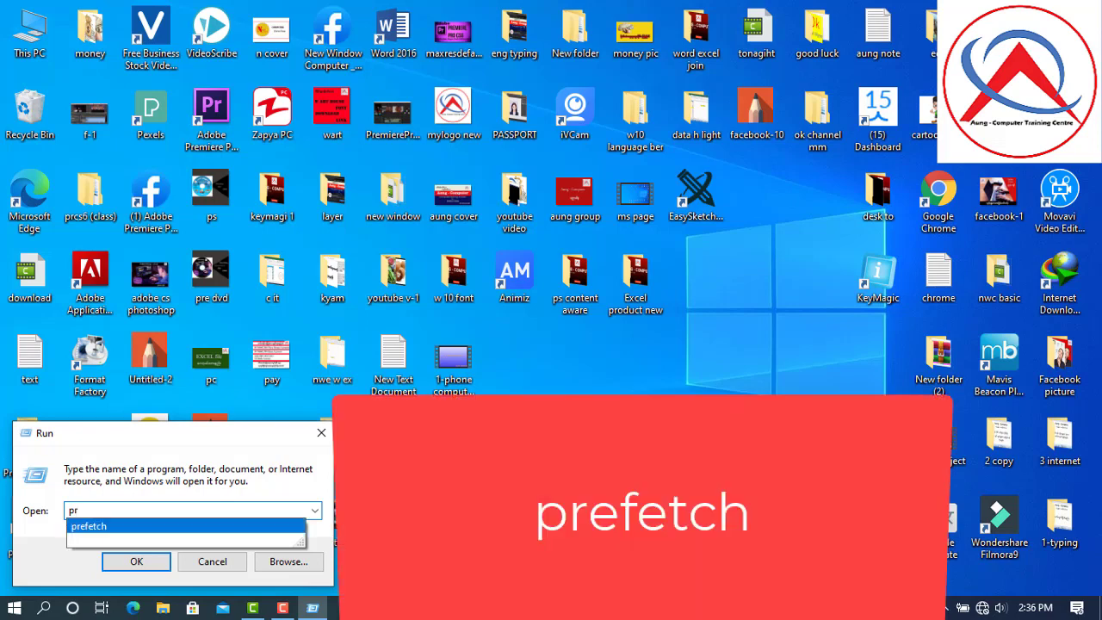
{"action": "left_click", "coordinate": [89, 525]}
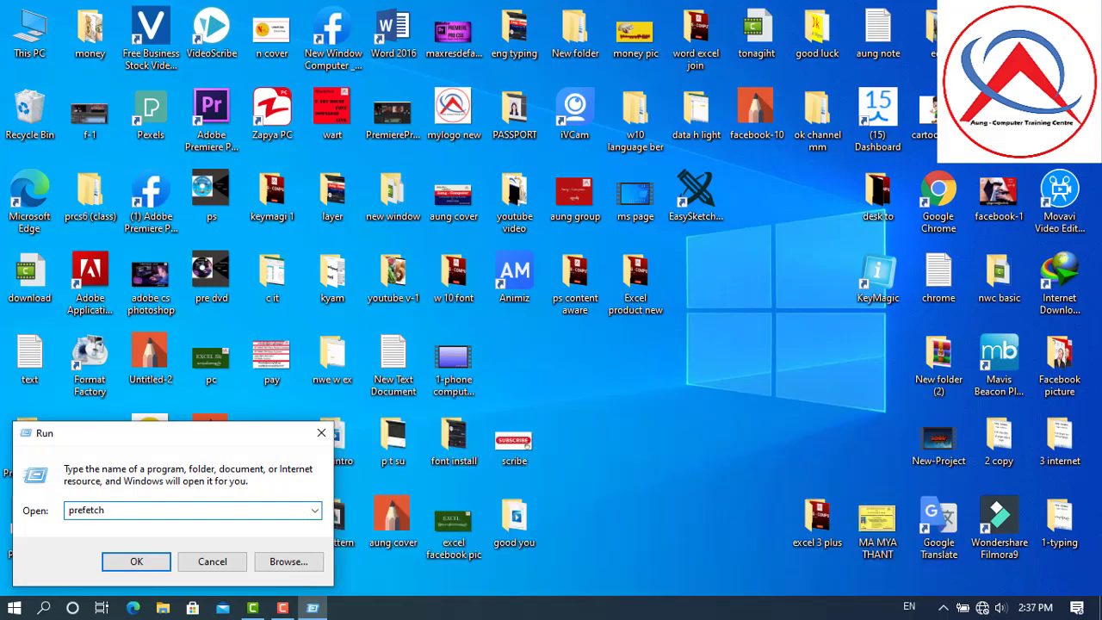
{"action": "left_click", "coordinate": [136, 562]}
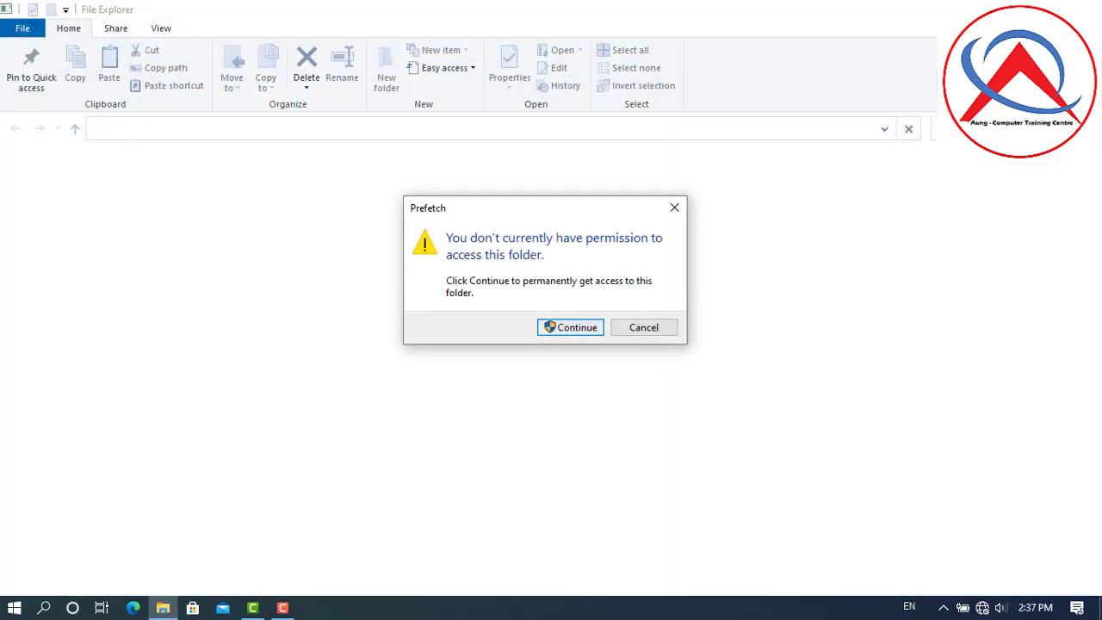
{"action": "left_click", "coordinate": [551, 328]}
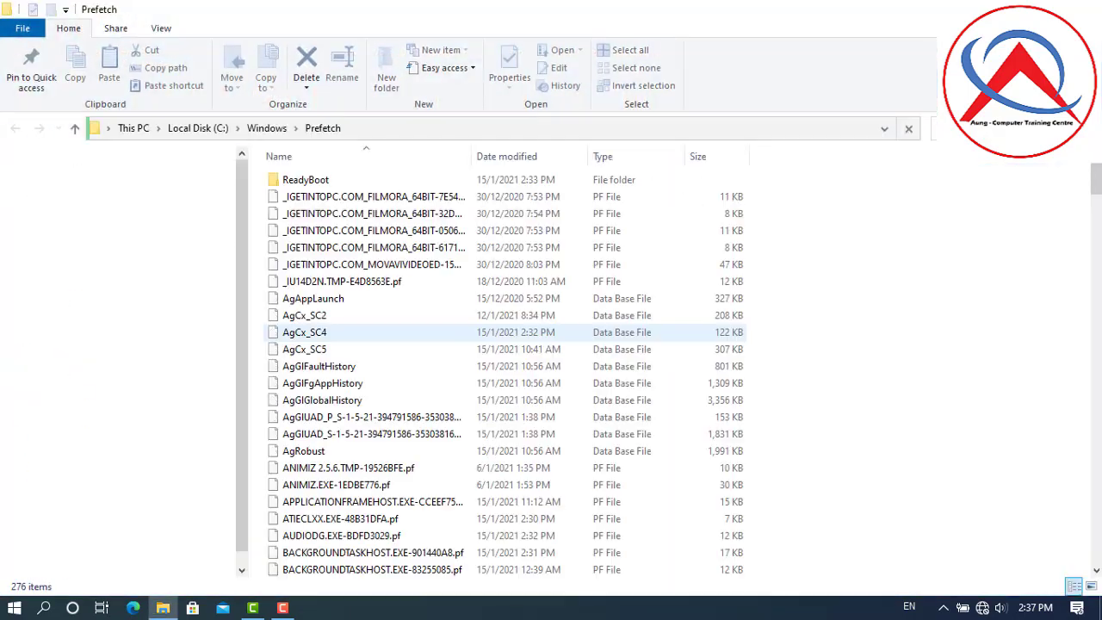
Step: Permanently delete all items in the Prefetch folder, skipping the in-use file PfPre_e3aa5109.mkd, and close the folder
{"action": "scroll", "coordinate": [388, 365], "scroll_direction": "down", "scroll_amount": 2}
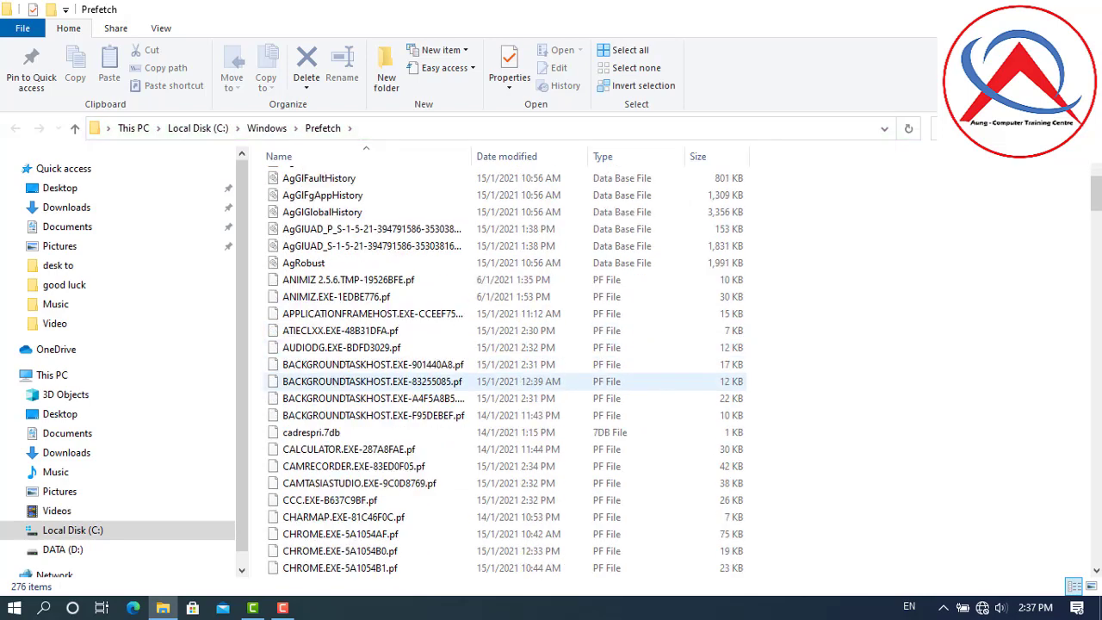
{"action": "scroll", "coordinate": [388, 383], "scroll_direction": "up", "scroll_amount": 4}
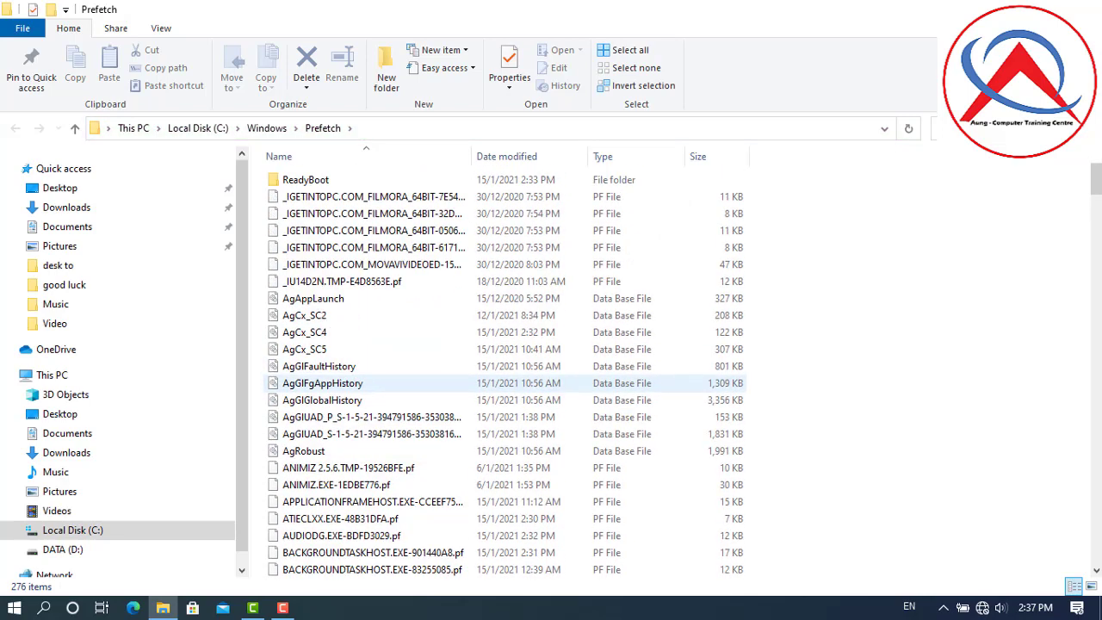
{"action": "key", "text": "ctrl+a"}
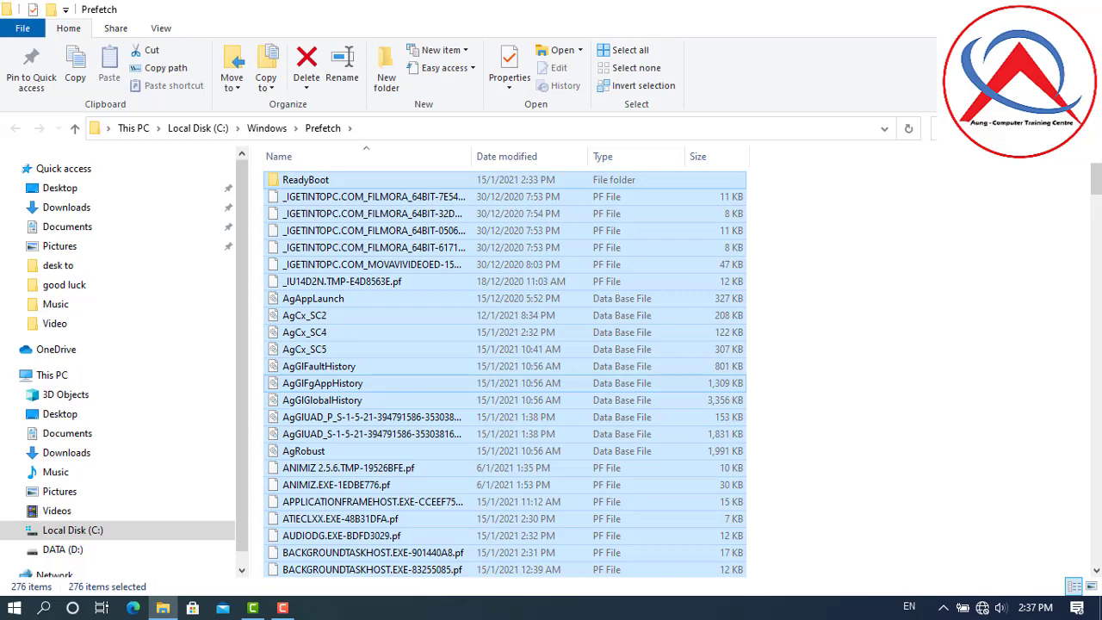
{"action": "key", "text": "shift+Delete"}
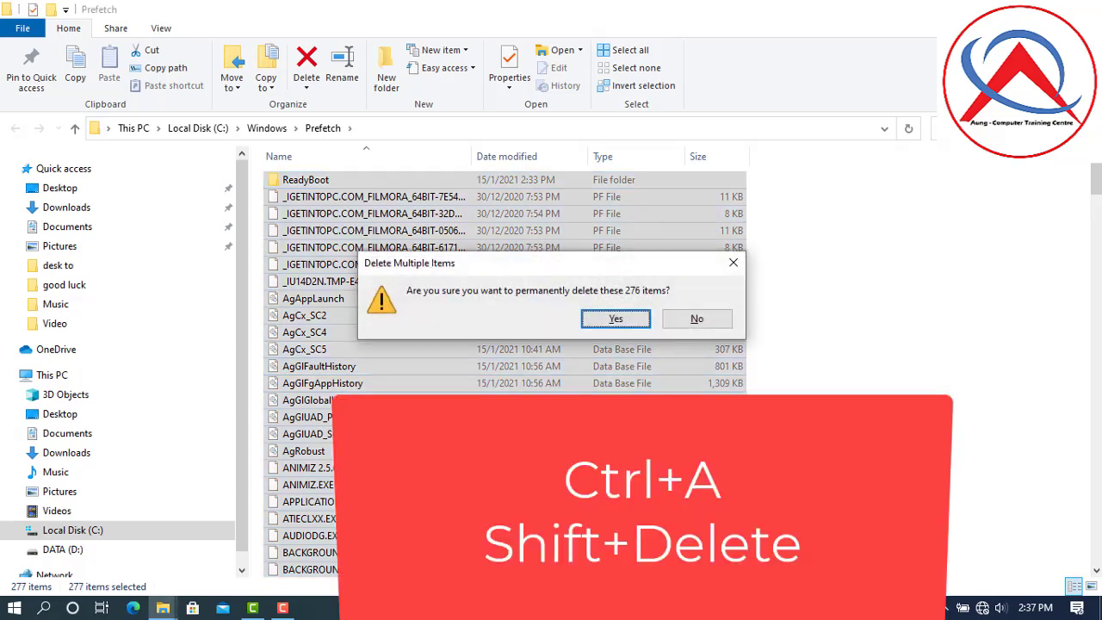
{"action": "key", "text": "Return"}
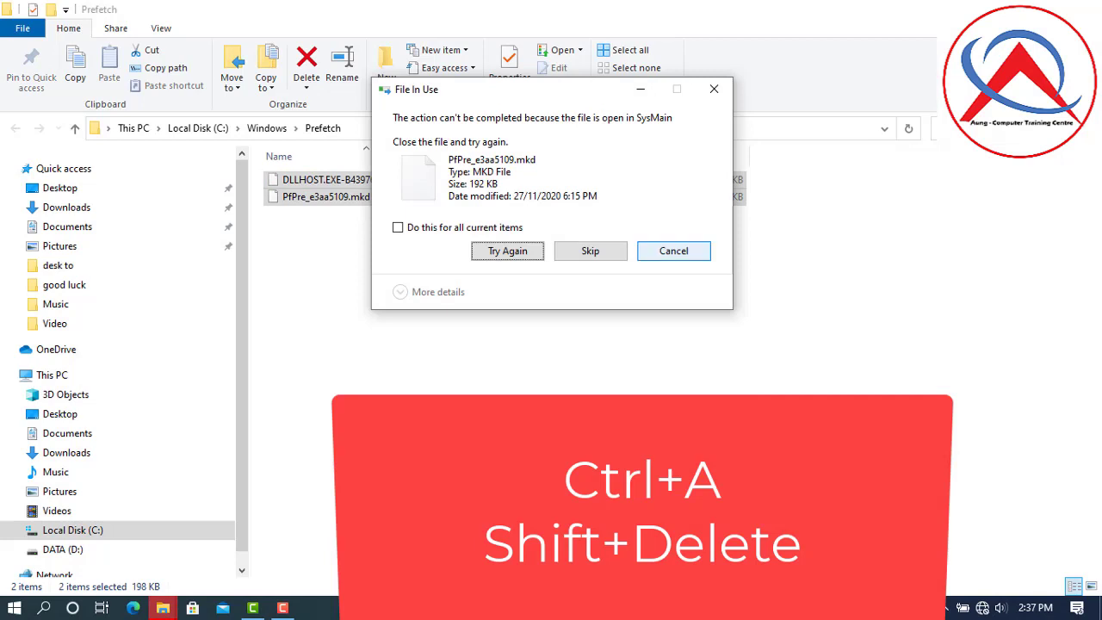
{"action": "key", "text": "Tab"}
{"action": "key", "text": "Return"}
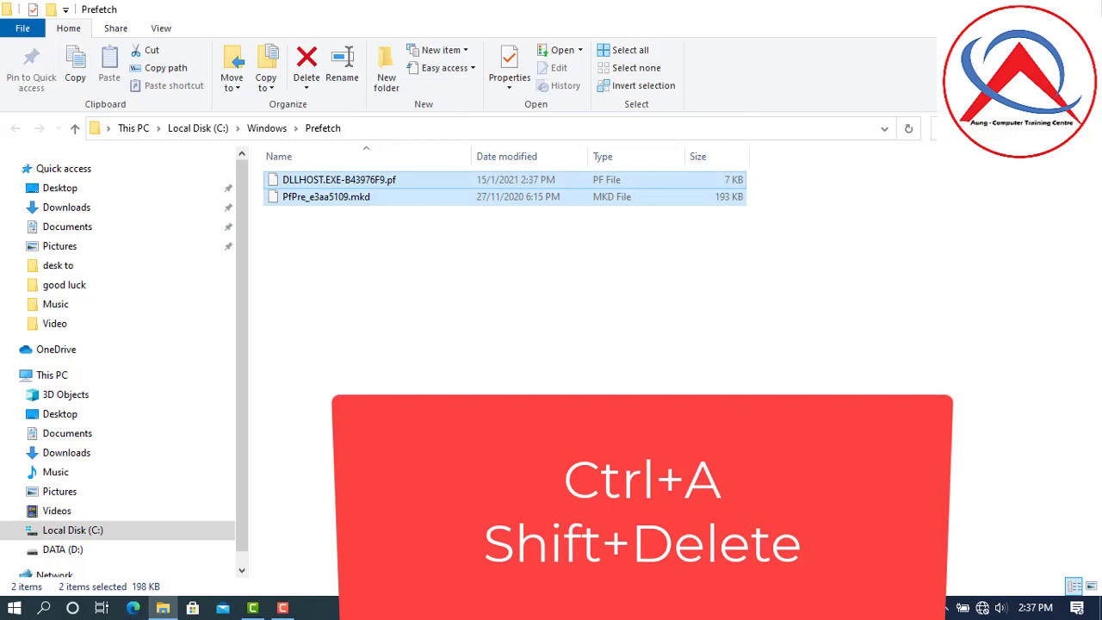
{"action": "key", "text": "alt+F4"}
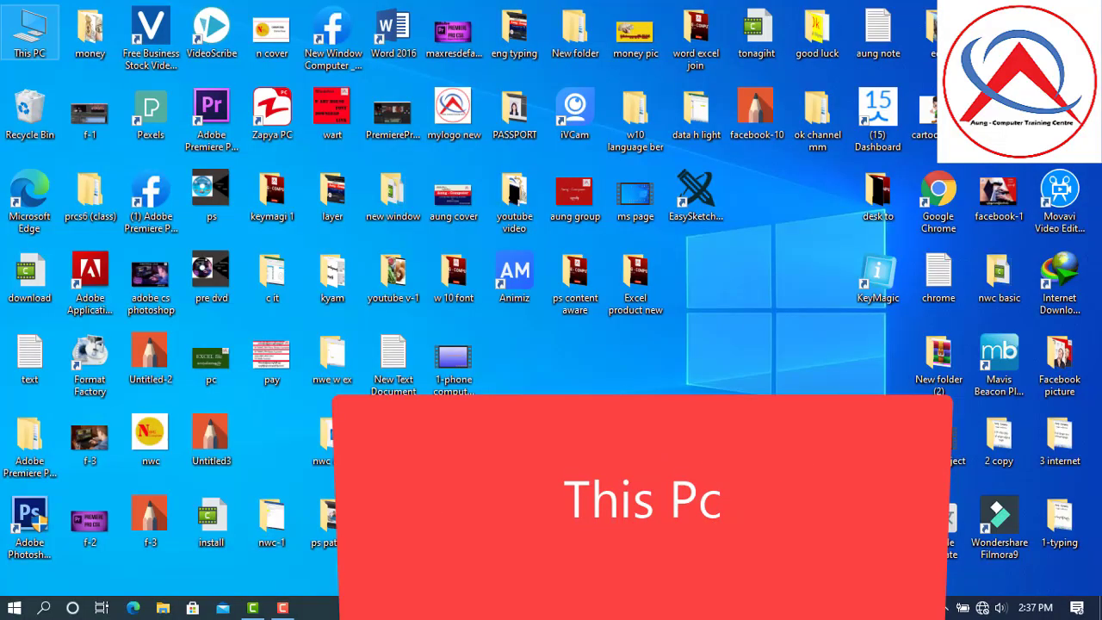
Step: Open the computer's properties from This PC and return to the desktop
{"action": "key", "text": "Return"}
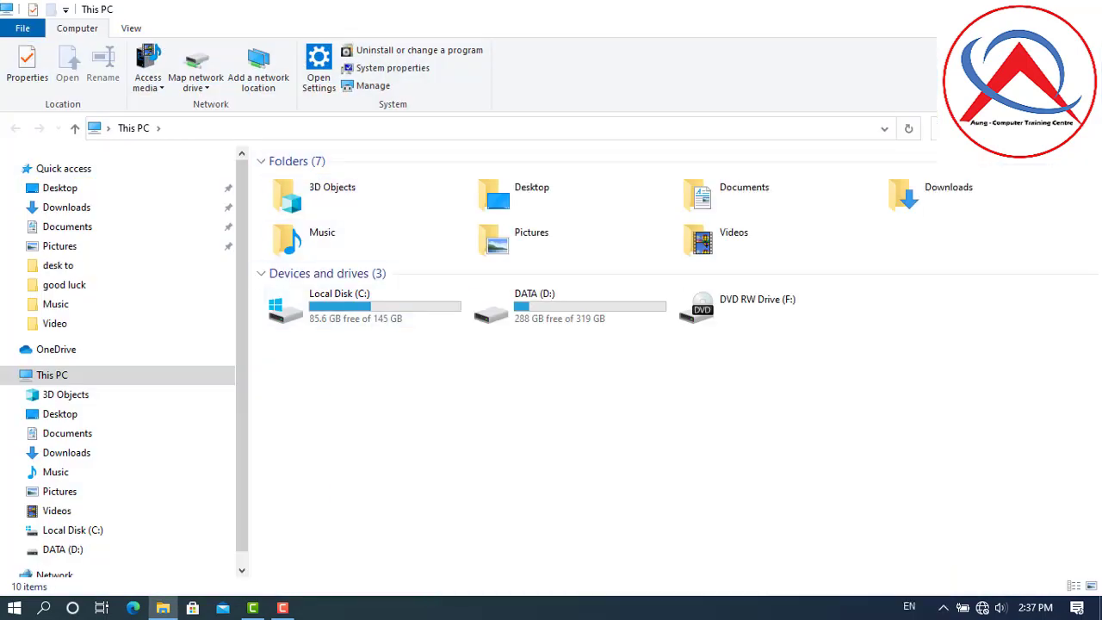
{"action": "right_click", "coordinate": [598, 392]}
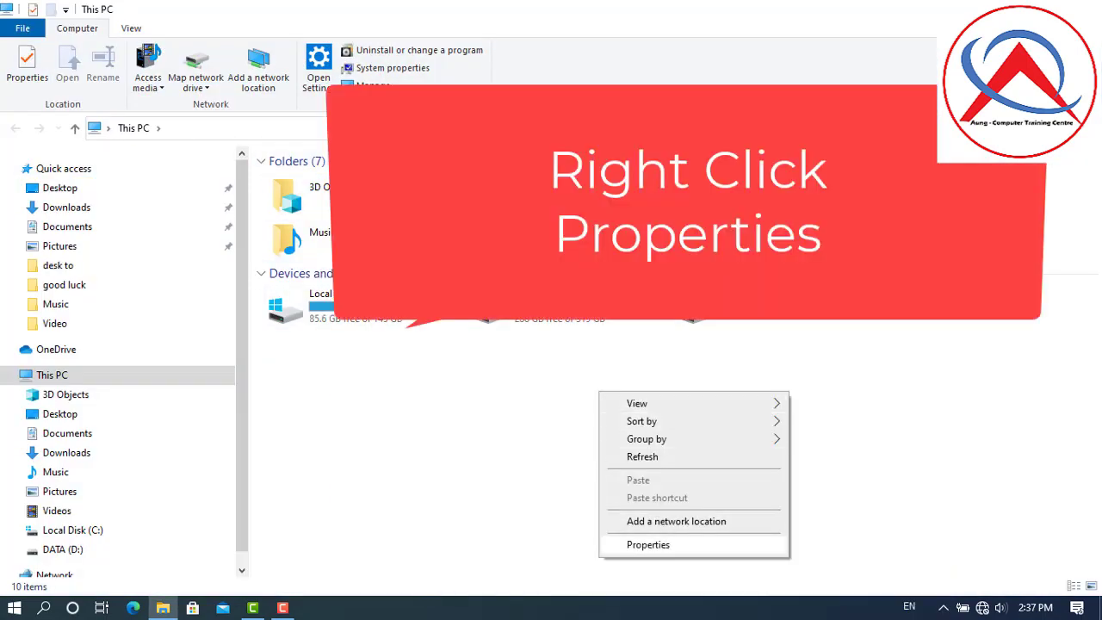
{"action": "left_click", "coordinate": [648, 544]}
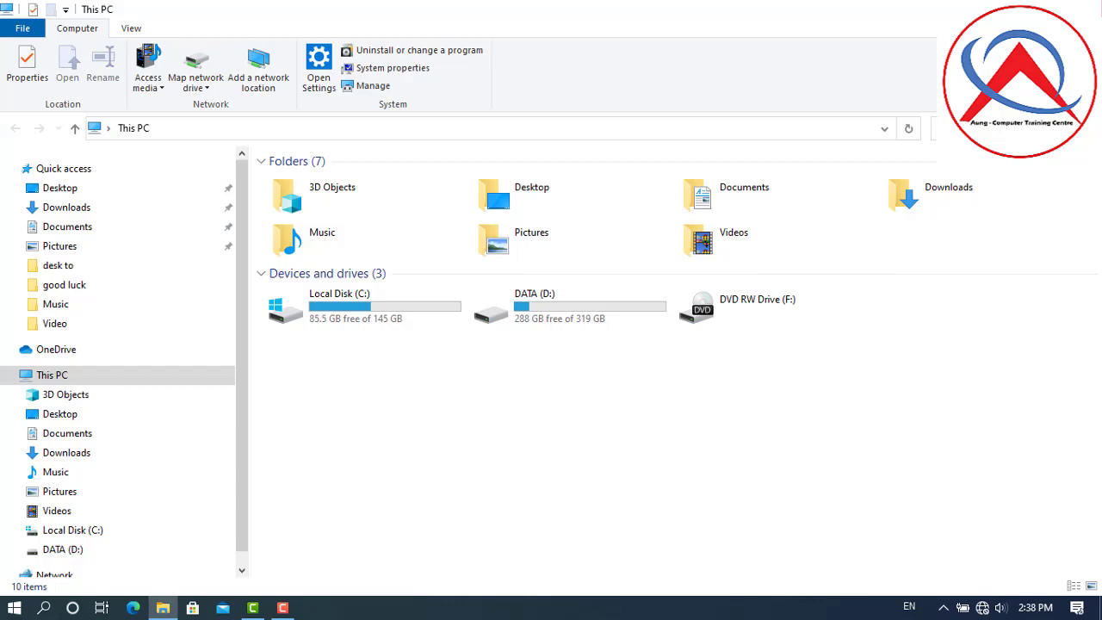
{"action": "key", "text": "super+d"}
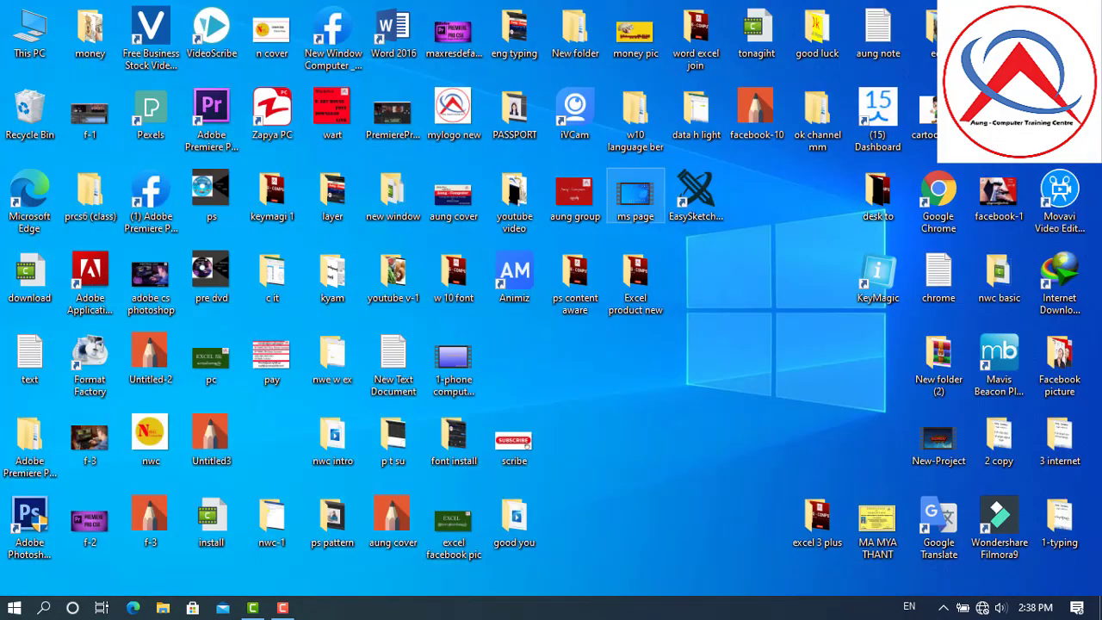